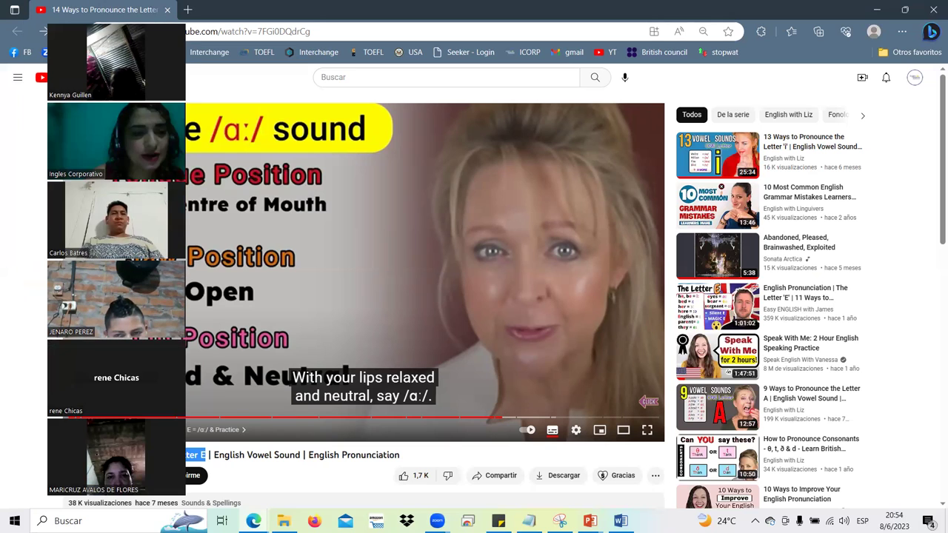
# - Play the letter E pronunciation video from about 21:34 and pause it at the sentence about quitting a boring job
pyautogui.scroll(-2, 426, 296)
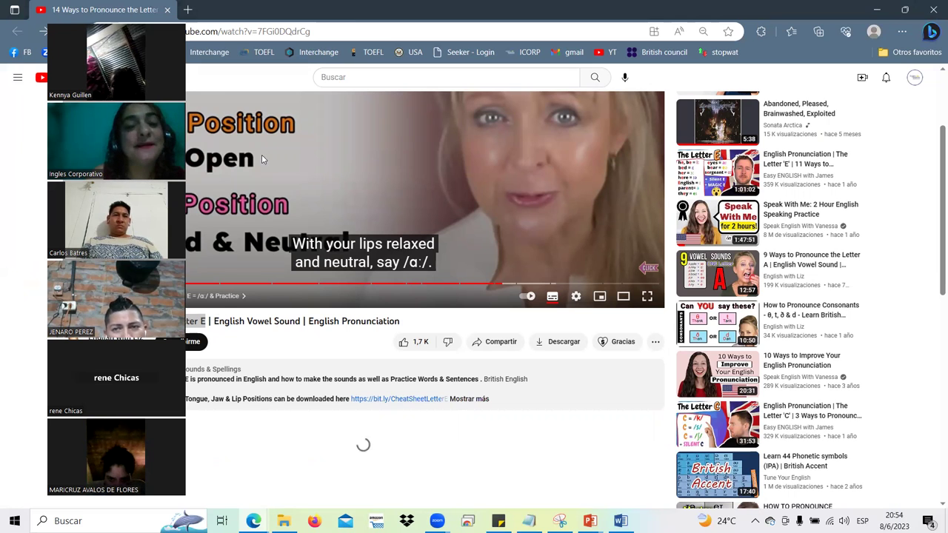
pyautogui.moveTo(400, 321); pyautogui.dragTo(271, 269)
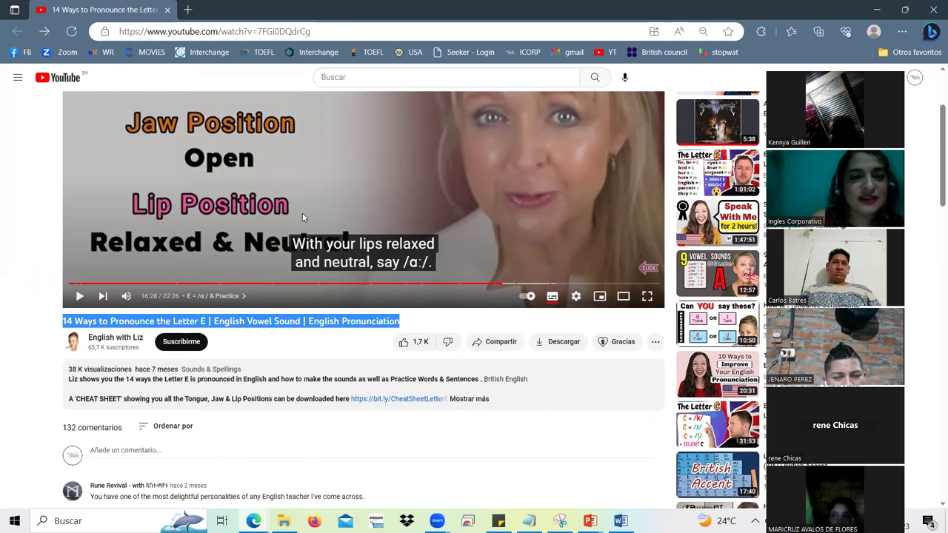
pyautogui.scroll(1, 302, 213)
pyautogui.click(332, 242)
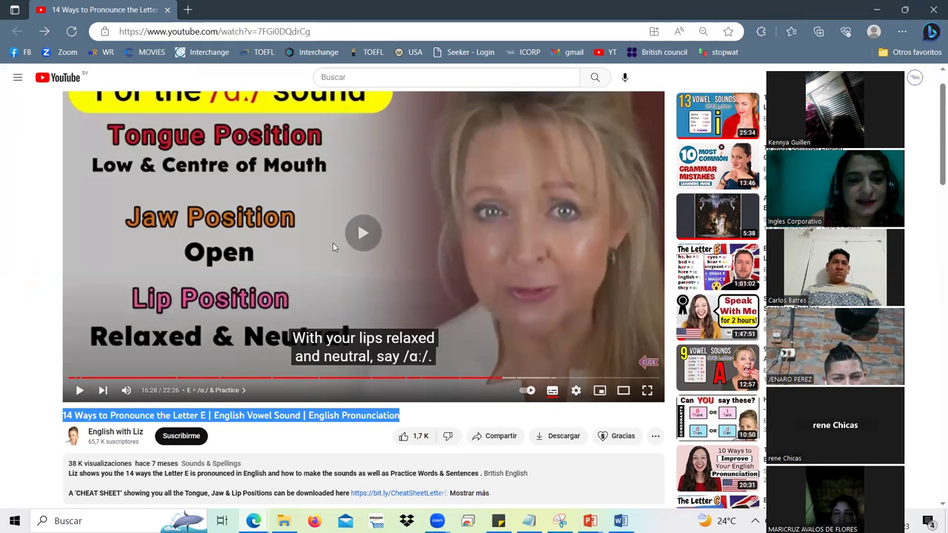
pyautogui.click(626, 378)
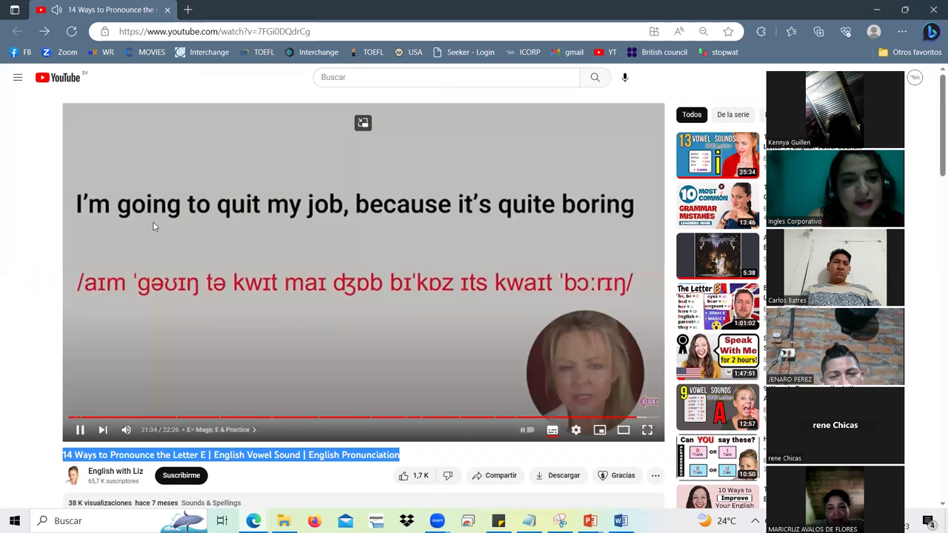
pyautogui.click(179, 247)
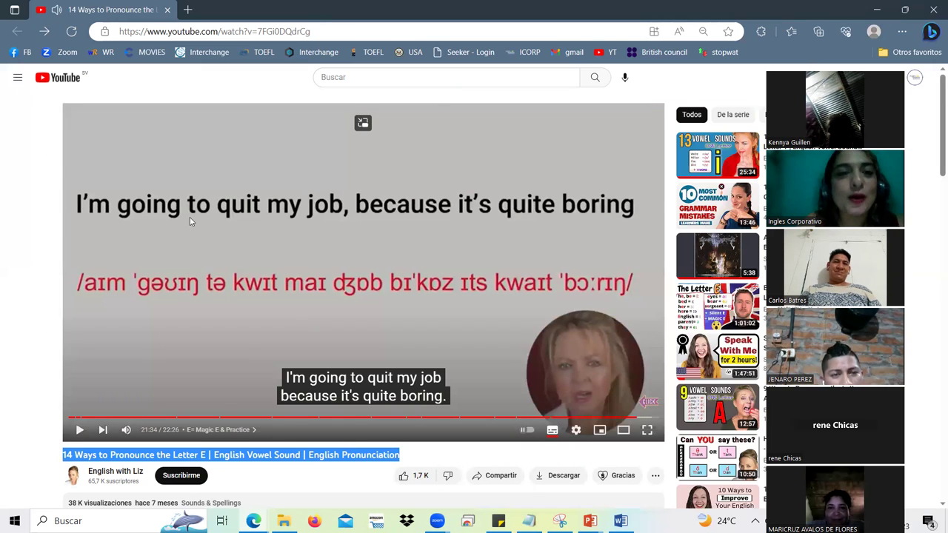
# - Switch to the browser window with the course pages and open the LISTA DE ASISTENCIA Y NOTAS HANESBRAND (SOCKS Y TEXTILES)_05 spreadsheet
pyautogui.click(876, 12)
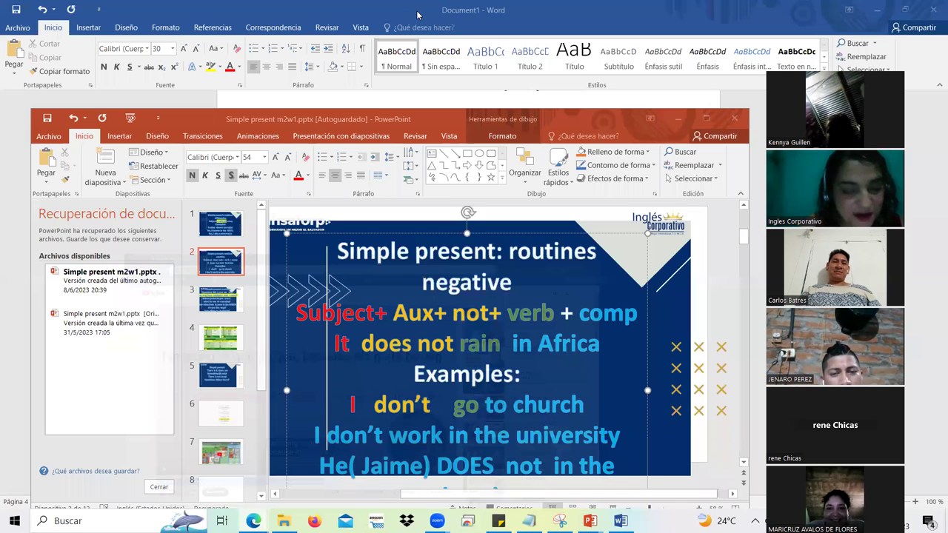
pyautogui.hotkey('alt', 'Tab')
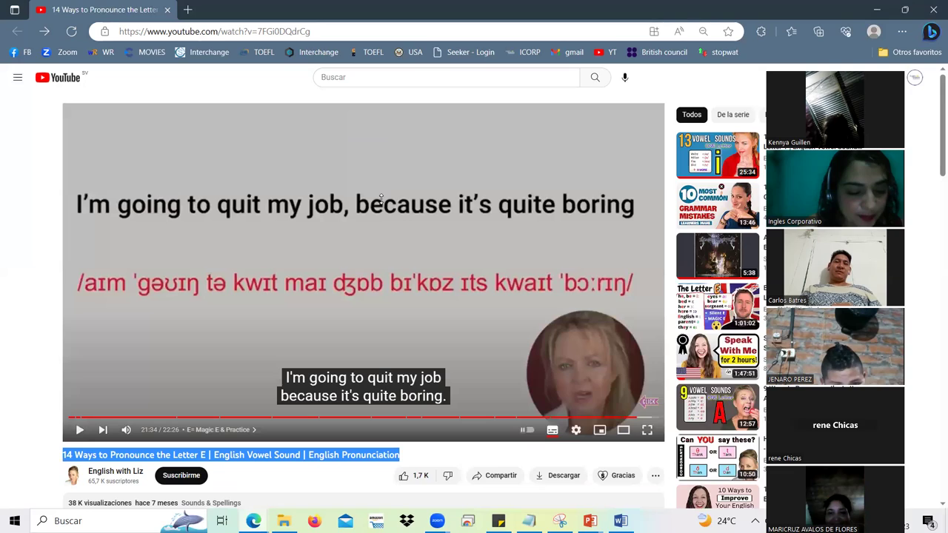
pyautogui.hotkey('alt', 'Tab')
pyautogui.hotkey('alt', 'Tab')
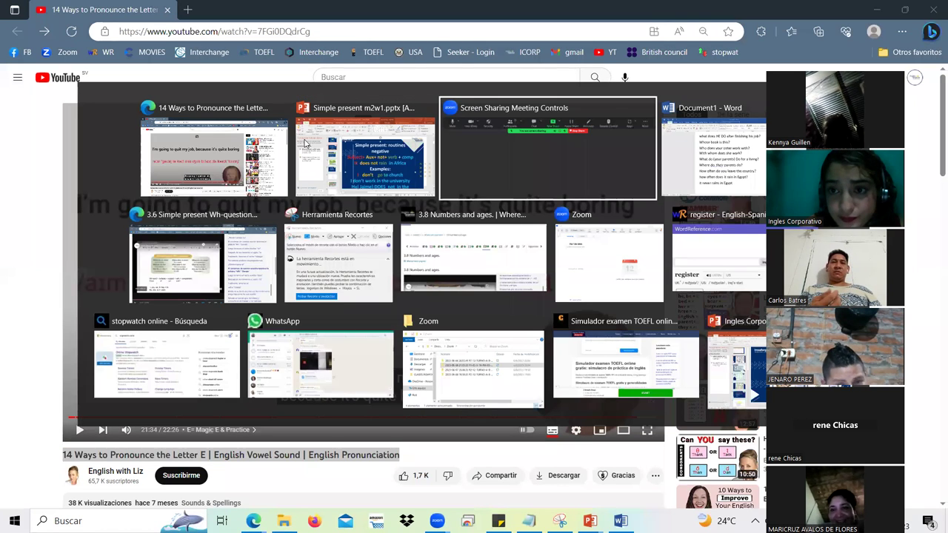
pyautogui.hotkey('alt', 'Tab')
pyautogui.hotkey('alt', 'Tab')
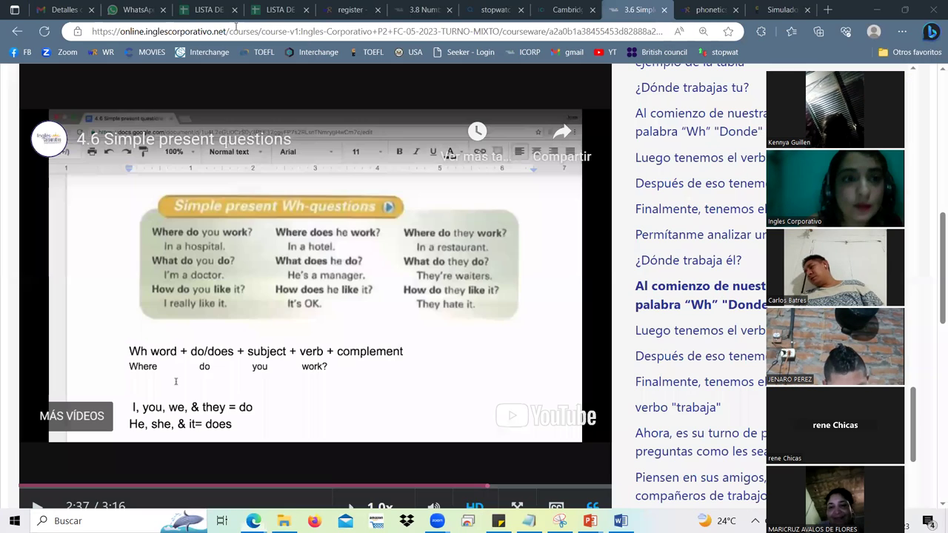
pyautogui.click(286, 10)
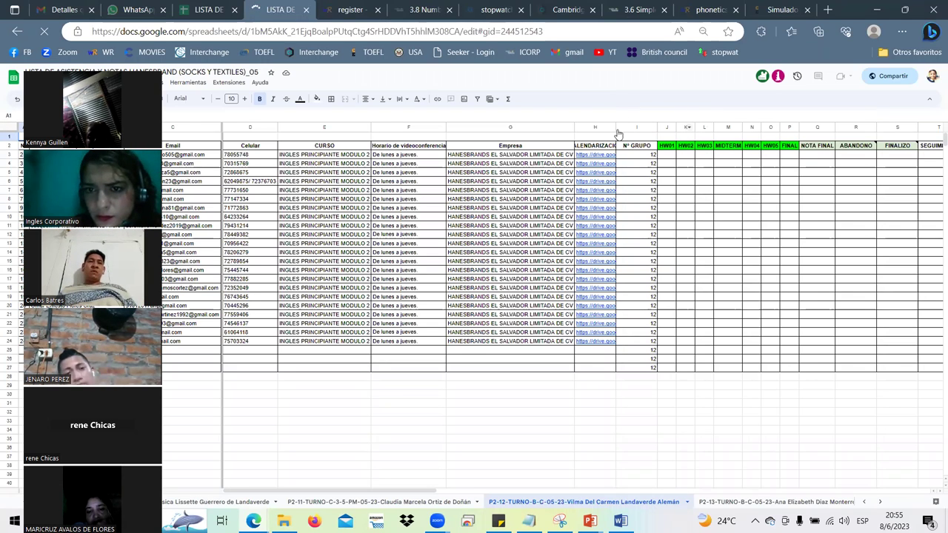
# - Hide columns H through S in the attendance sheet
pyautogui.moveTo(588, 128)
pyautogui.mouseDown()
pyautogui.moveTo(835, 128)
pyautogui.moveTo(910, 141)
pyautogui.moveTo(912, 131)
pyautogui.mouseUp()
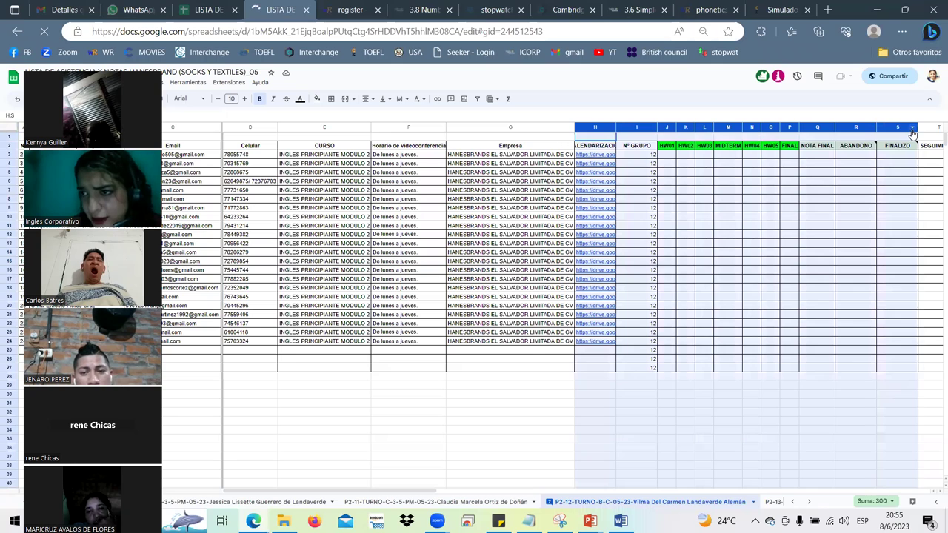
pyautogui.click(912, 129)
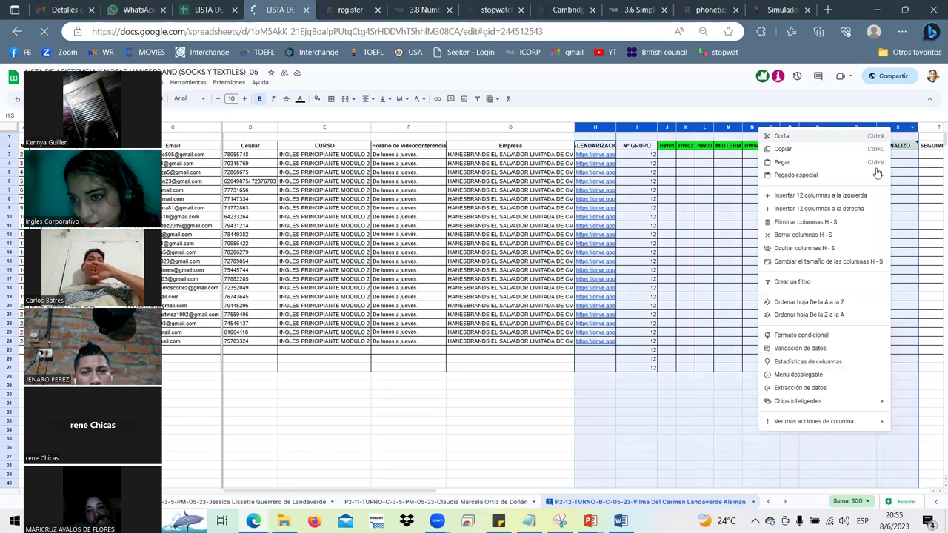
pyautogui.click(778, 249)
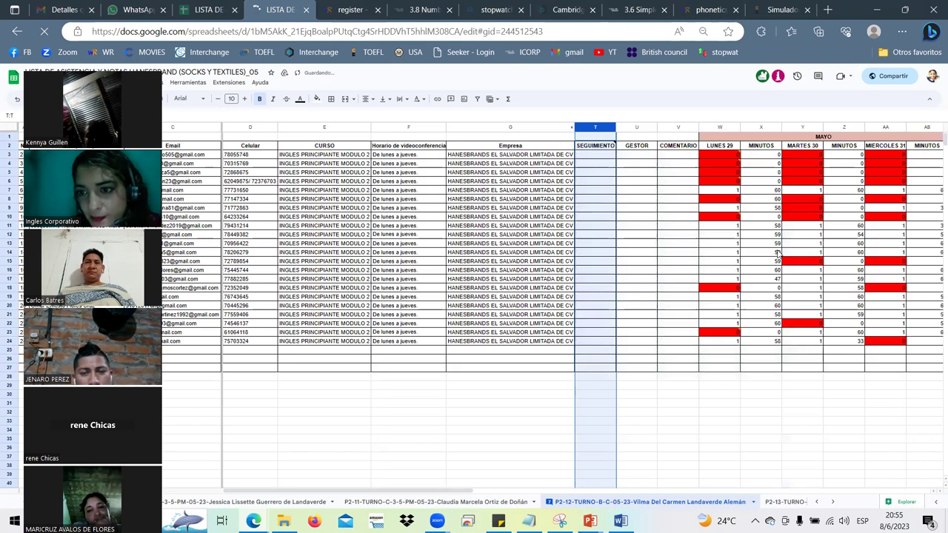
# - Enter attendance 0 for the students in rows 3 and 4 of the JUEVES 8 column
pyautogui.click(929, 157)
pyautogui.press('Right')
pyautogui.press('Right')
pyautogui.press('Right')
pyautogui.press('Right')
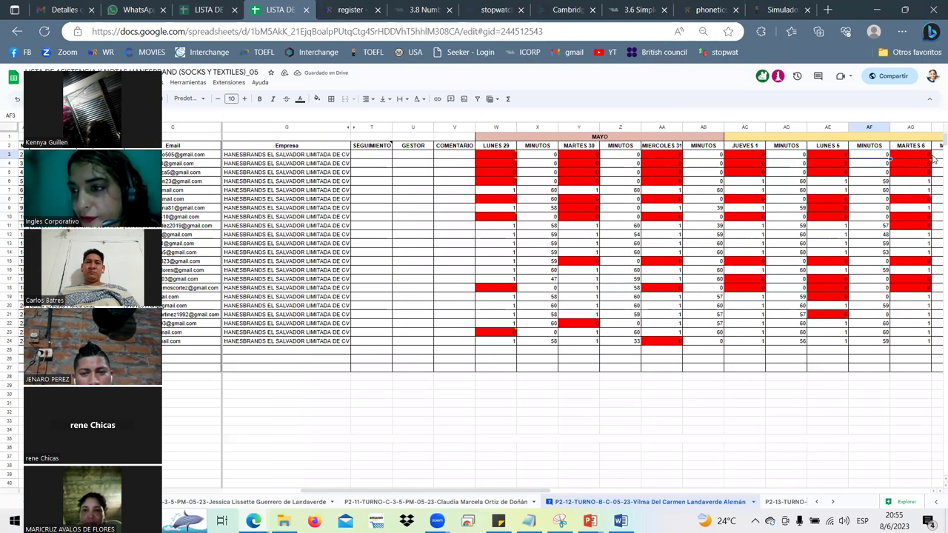
pyautogui.press('Right')
pyautogui.press('Right')
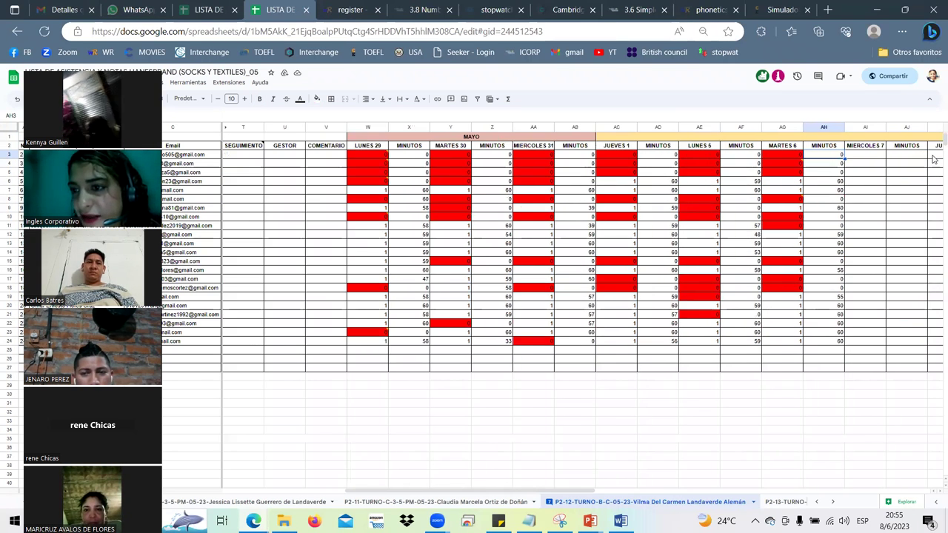
pyautogui.press('Right')
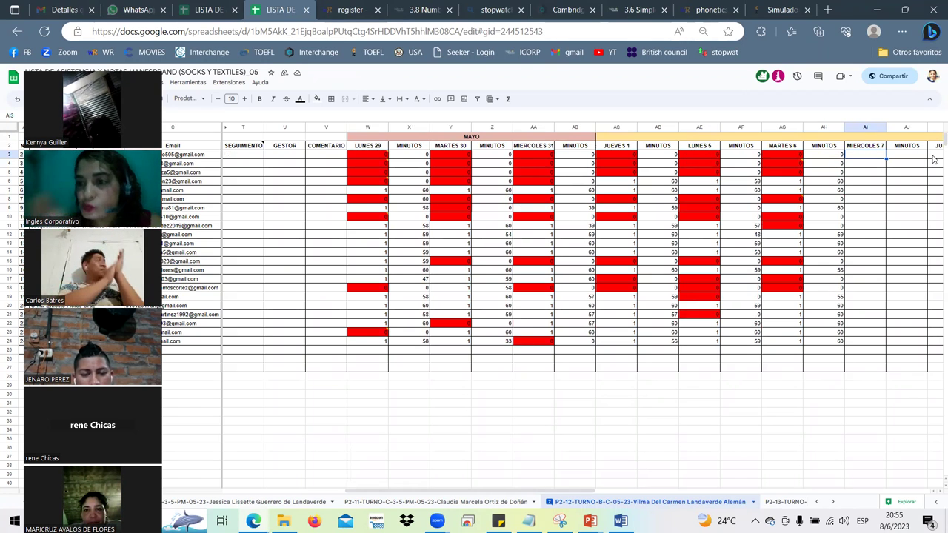
pyautogui.press('Right')
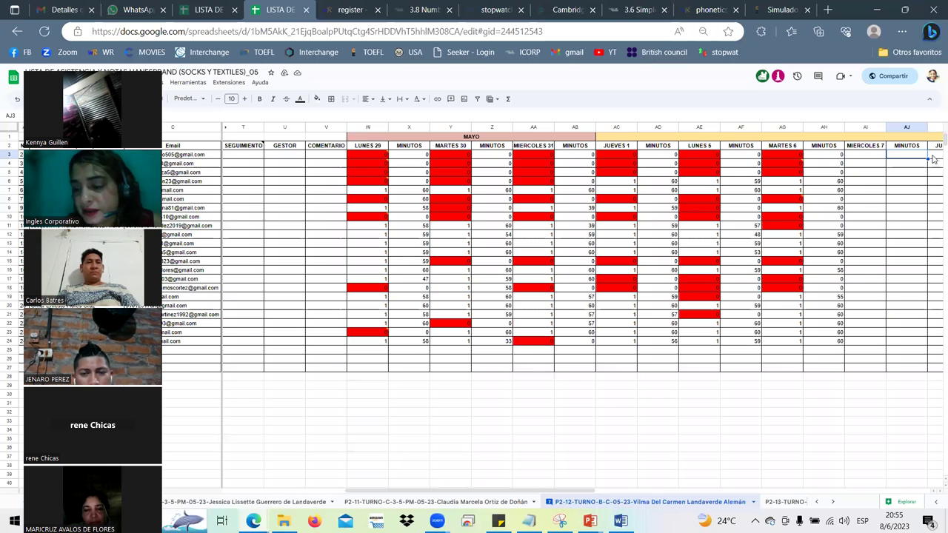
pyautogui.press('Right')
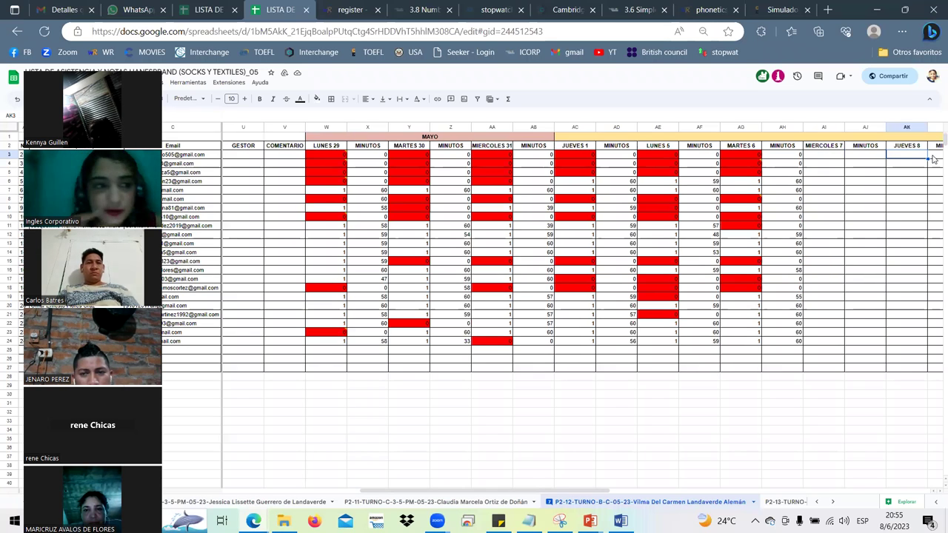
pyautogui.write('0')
pyautogui.press('Return')
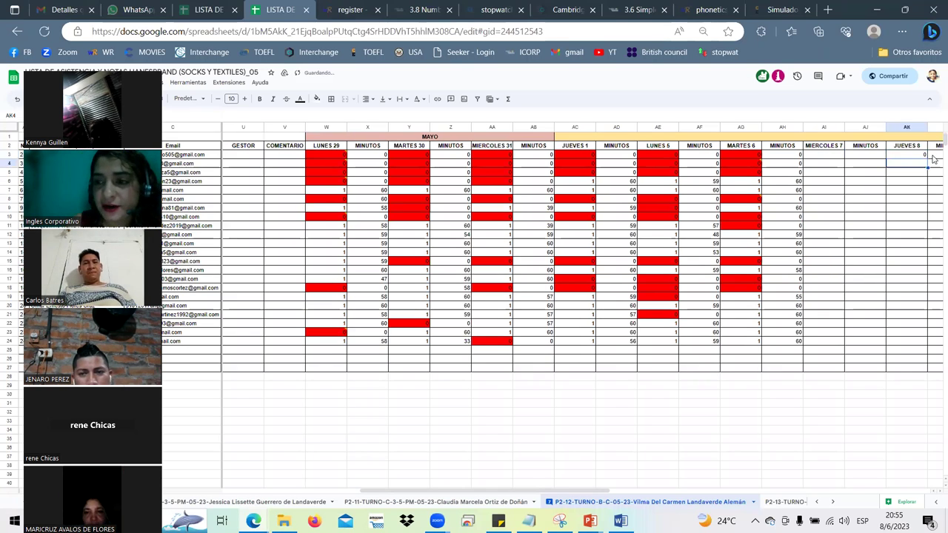
pyautogui.write('0')
pyautogui.press('Return')
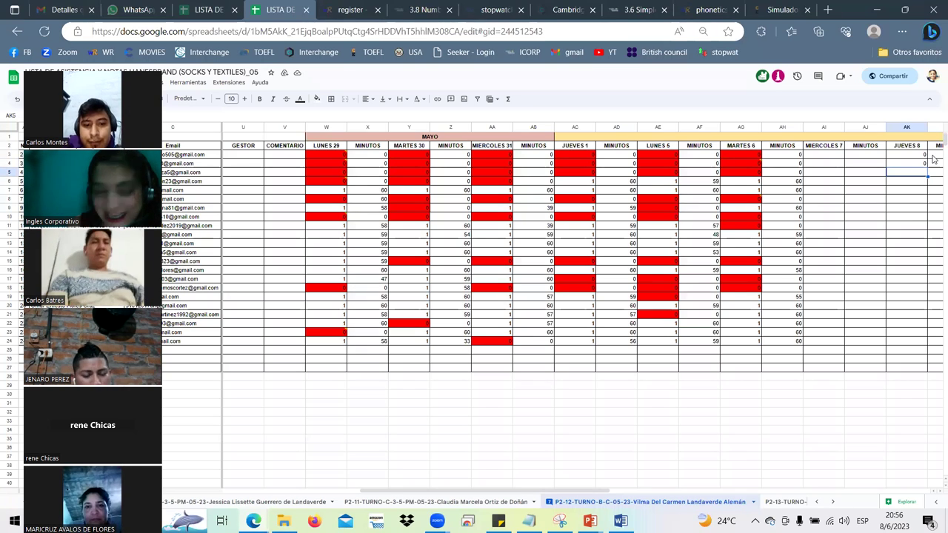
# - Enter JUEVES 8 attendance as 1 in rows 5 and 6 and 0 in rows 7 through 10
pyautogui.write('1')
pyautogui.press('Return')
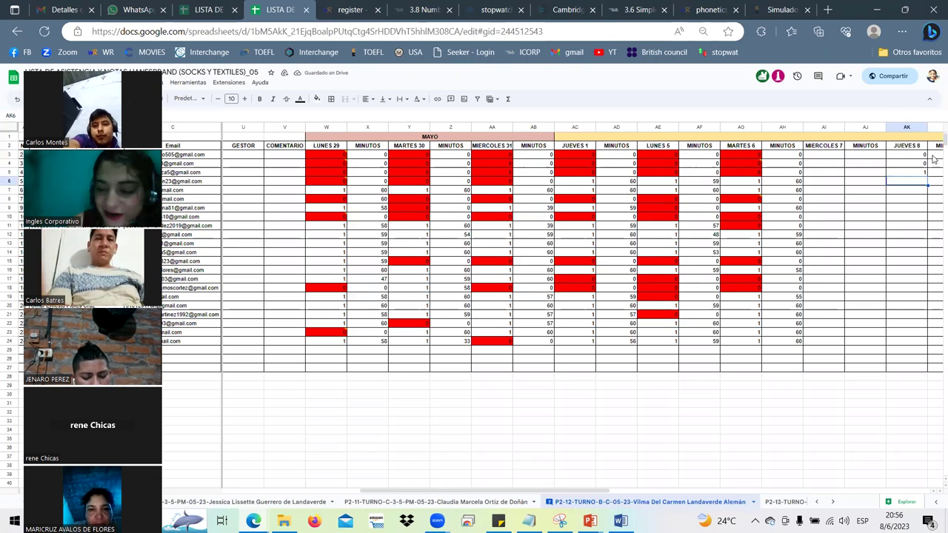
pyautogui.write('1')
pyautogui.press('Return')
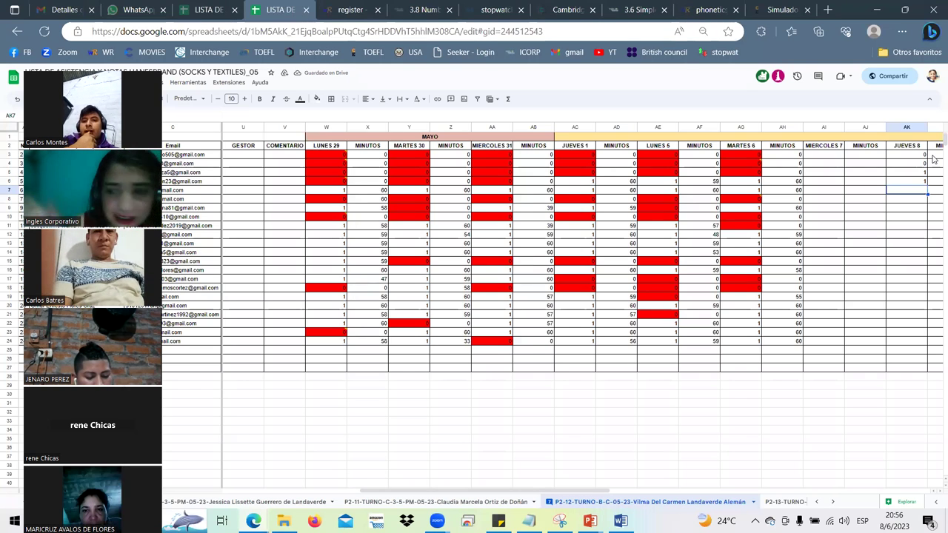
pyautogui.write('0')
pyautogui.press('Return')
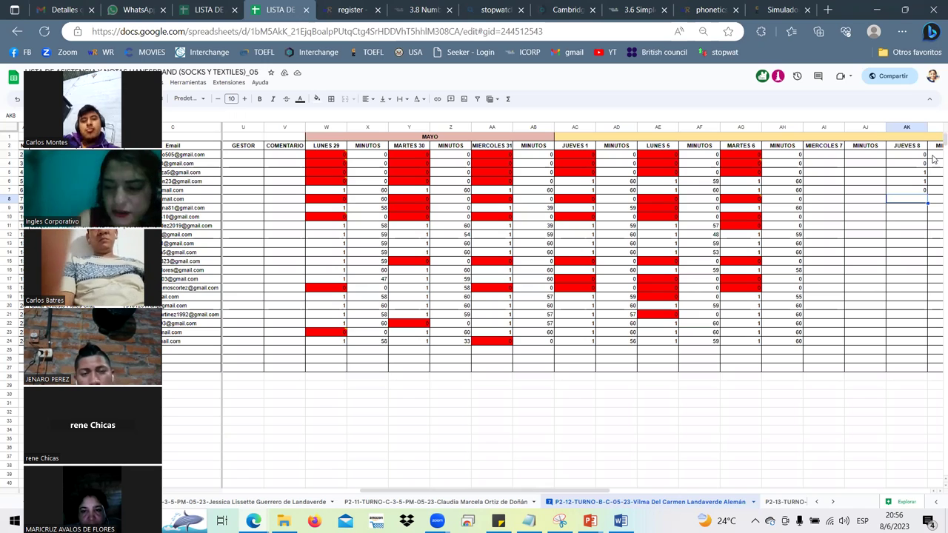
pyautogui.write('0')
pyautogui.press('Return')
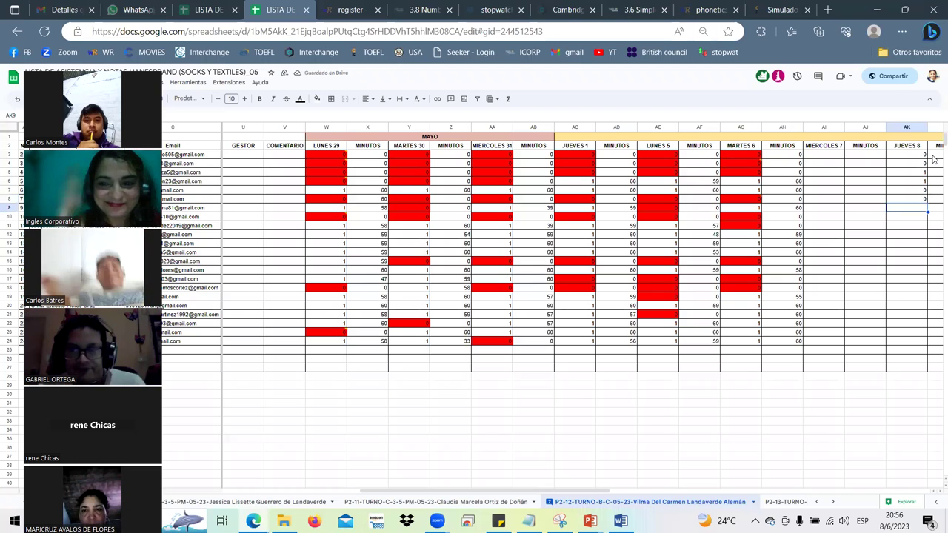
pyautogui.write('0')
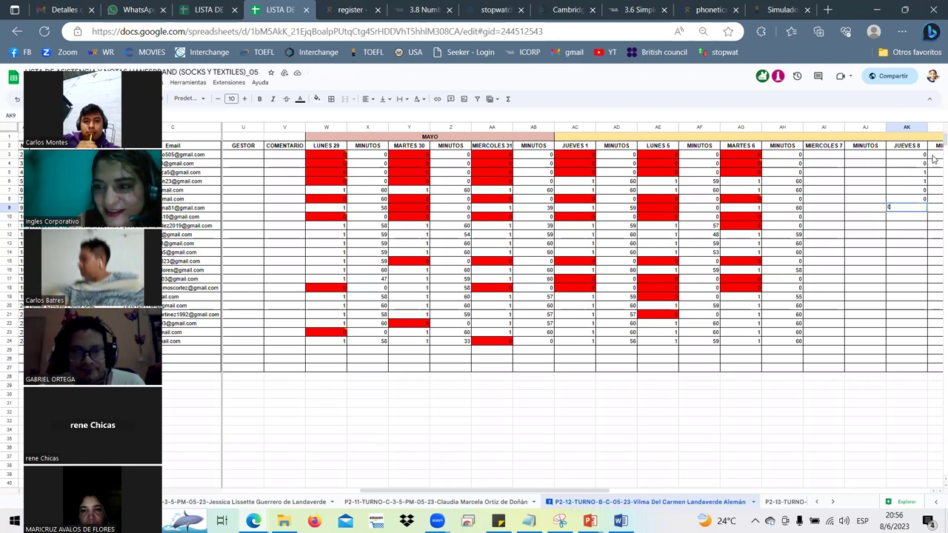
pyautogui.press('Return')
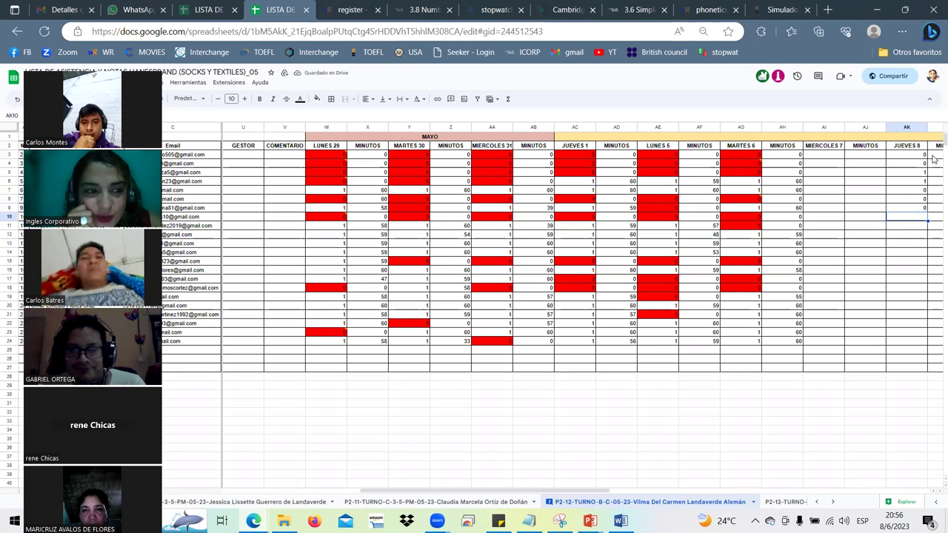
pyautogui.write('0')
pyautogui.press('Return')
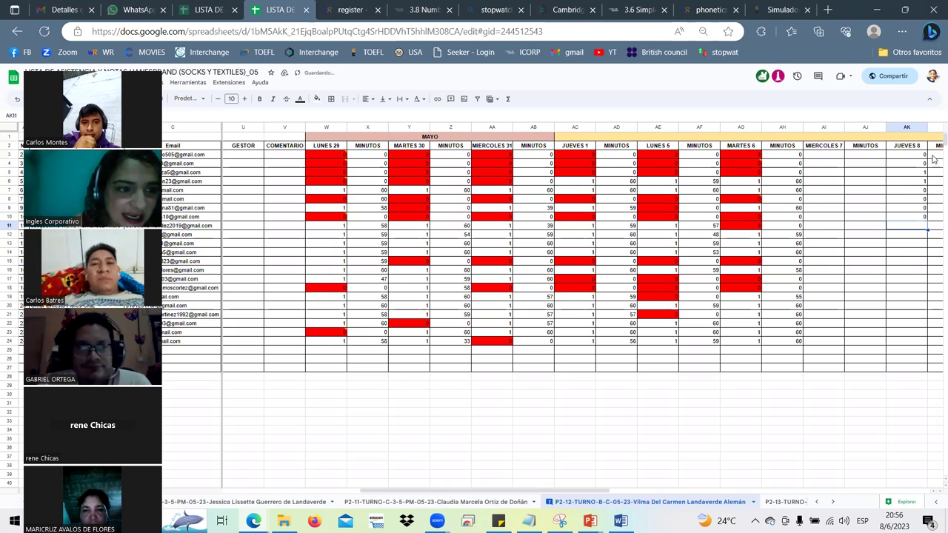
# - Enter attendance 1 for the students in rows 11 through 16 of the JUEVES 8 column
pyautogui.write('1')
pyautogui.press('Return')
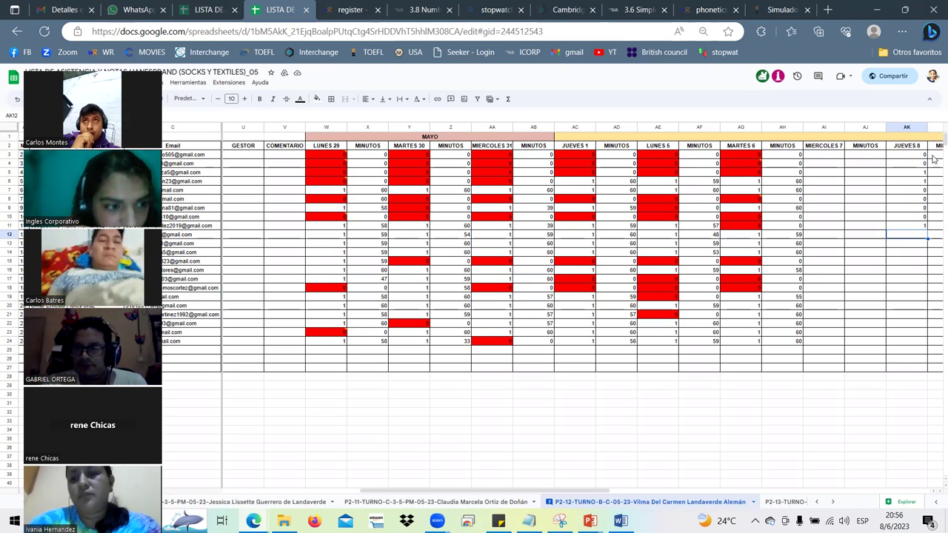
pyautogui.write('1')
pyautogui.press('Return')
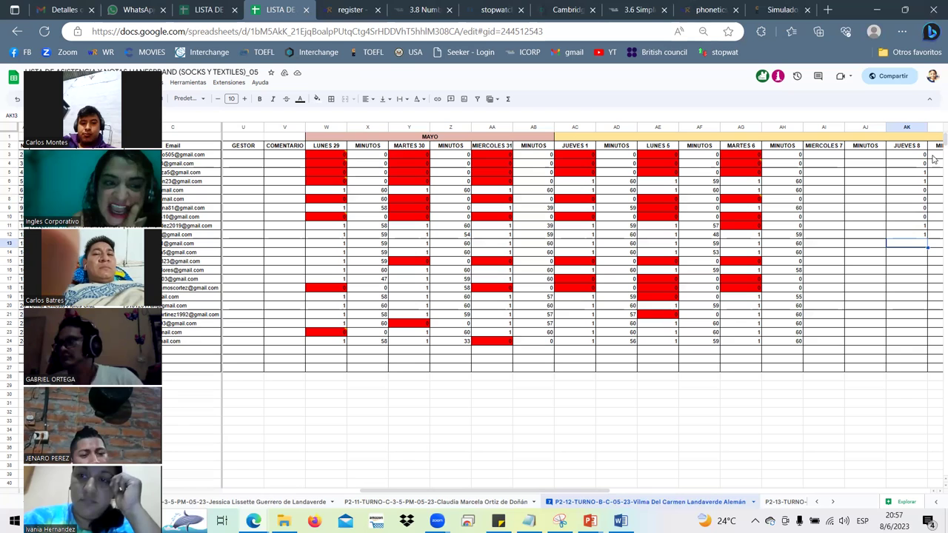
pyautogui.write('1')
pyautogui.press('Return')
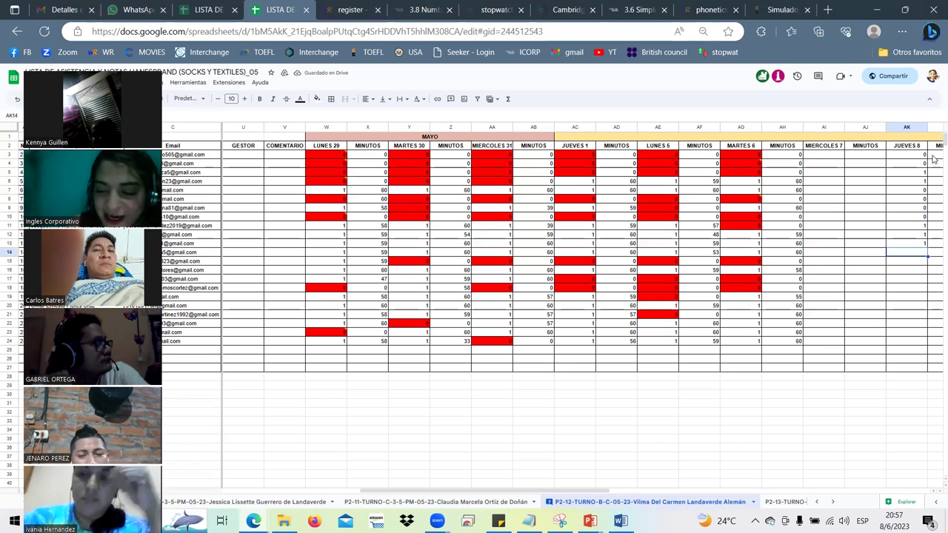
pyautogui.write('1')
pyautogui.press('Return')
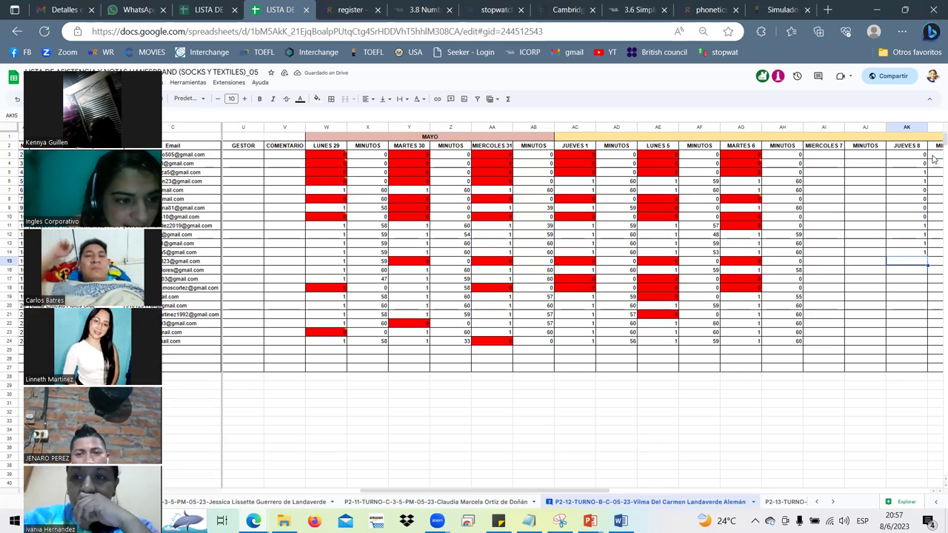
pyautogui.write('1')
pyautogui.press('Return')
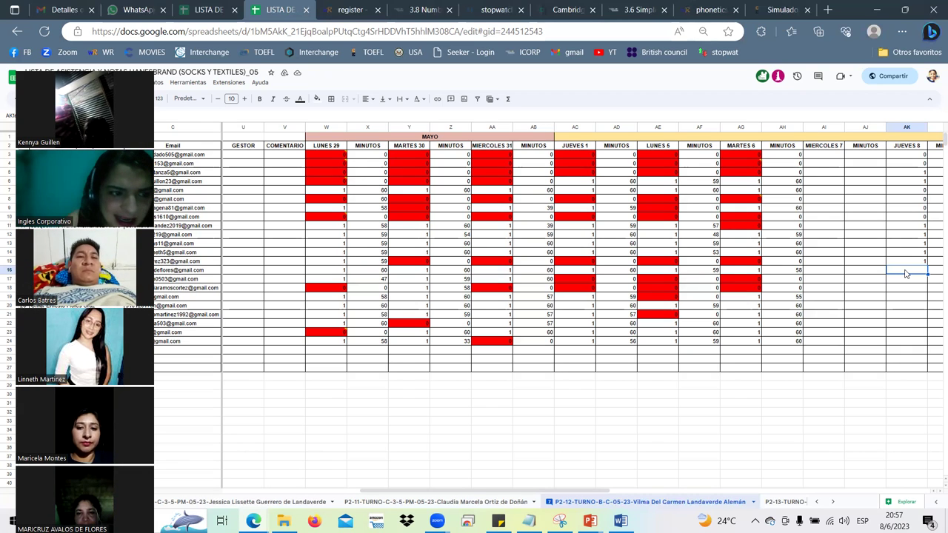
pyautogui.write('1')
pyautogui.press('Return')
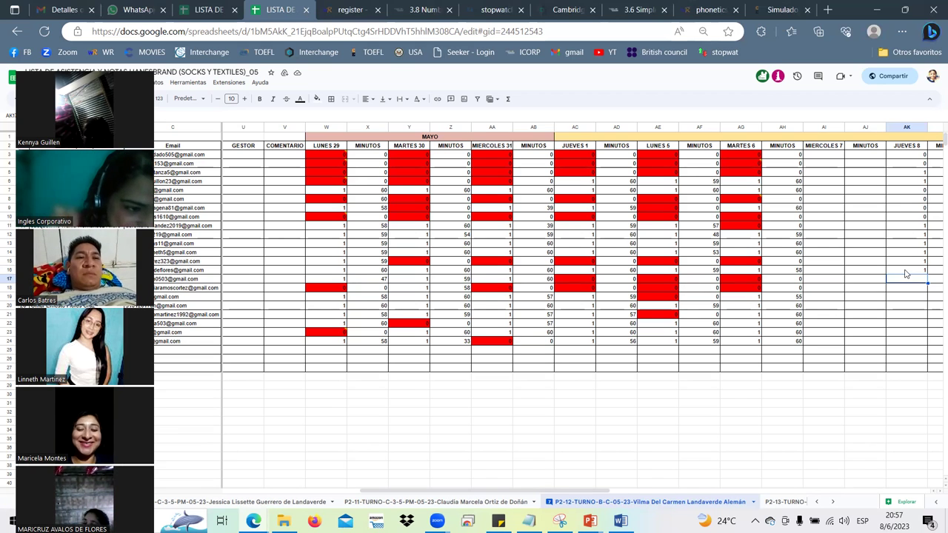
# - Enter JUEVES 8 attendance 0 for the student in row 17 and select the whole of row 18
pyautogui.write('0')
pyautogui.press('Return')
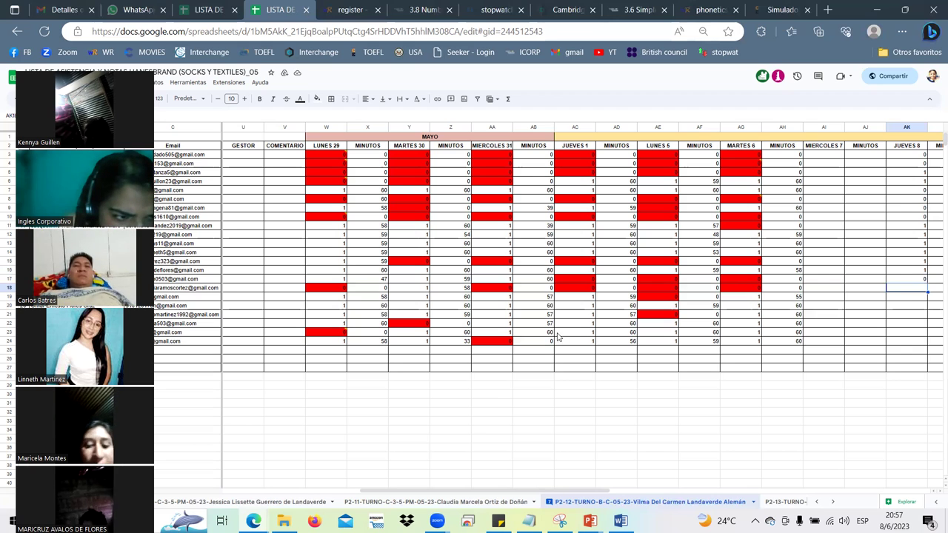
pyautogui.click(10, 287)
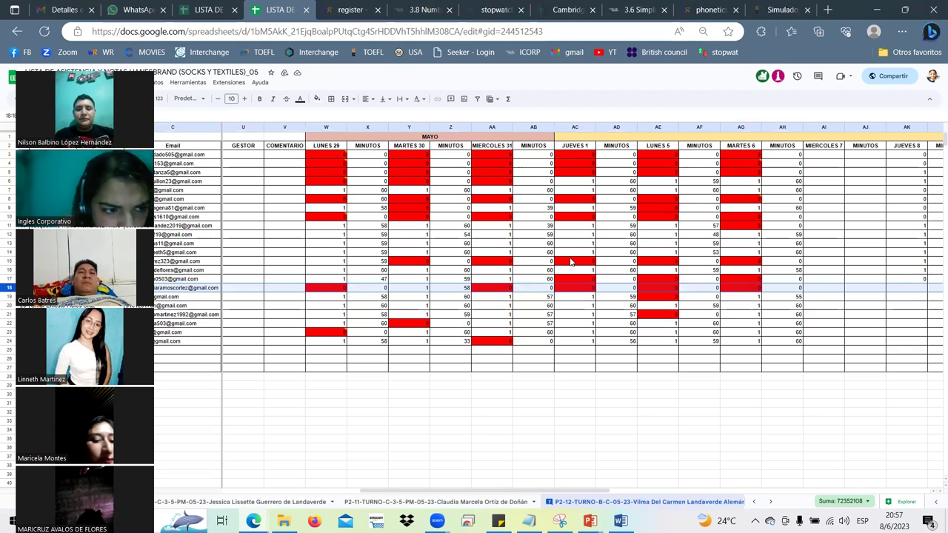
# - Change the JUEVES 8 attendance in row 17 to 1 and enter 0 in row 18
pyautogui.click(892, 280)
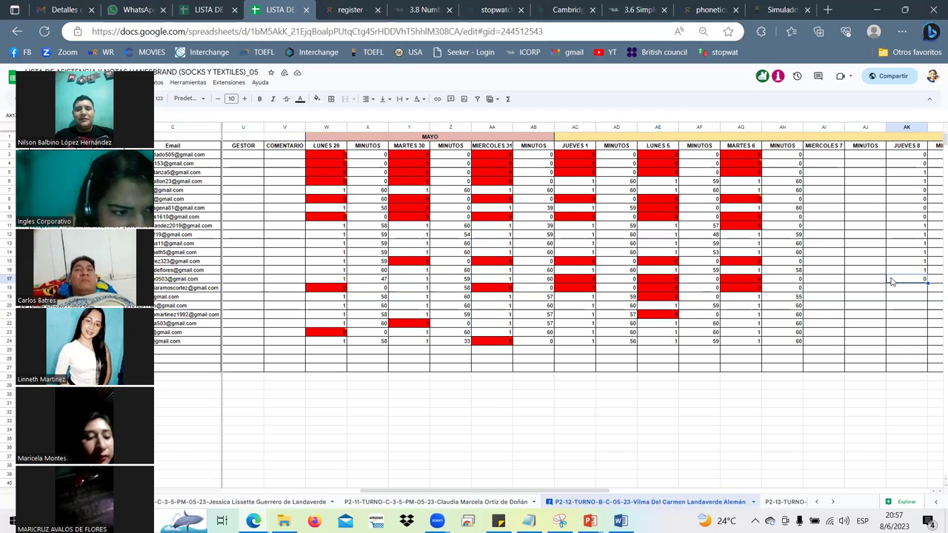
pyautogui.write('1')
pyautogui.press('Return')
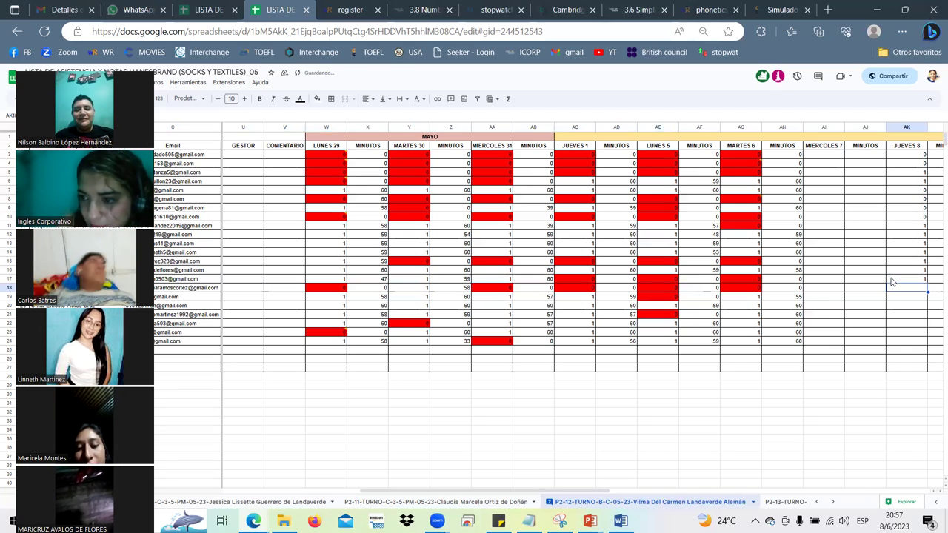
pyautogui.write('0')
pyautogui.press('Return')
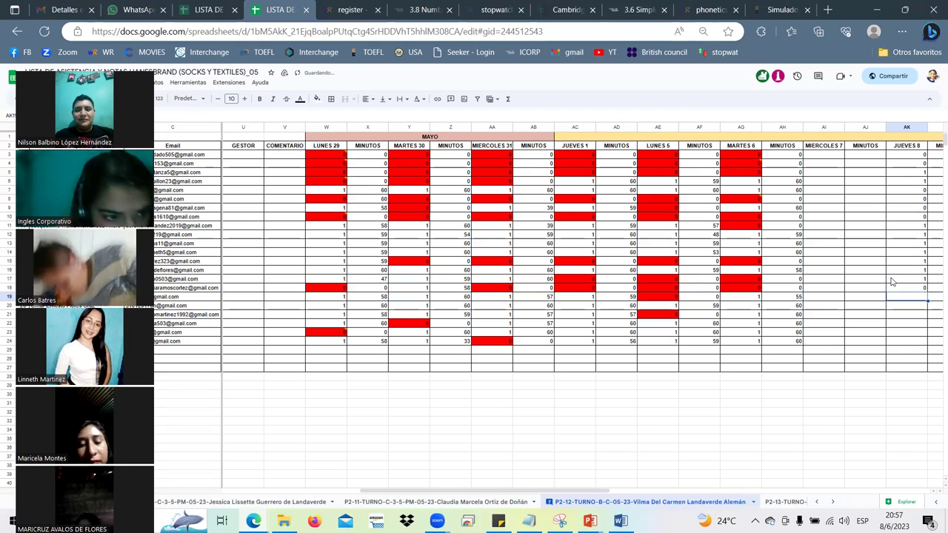
# - Enter attendance 1 for the students in rows 19 through 22 of the JUEVES 8 column
pyautogui.write('1')
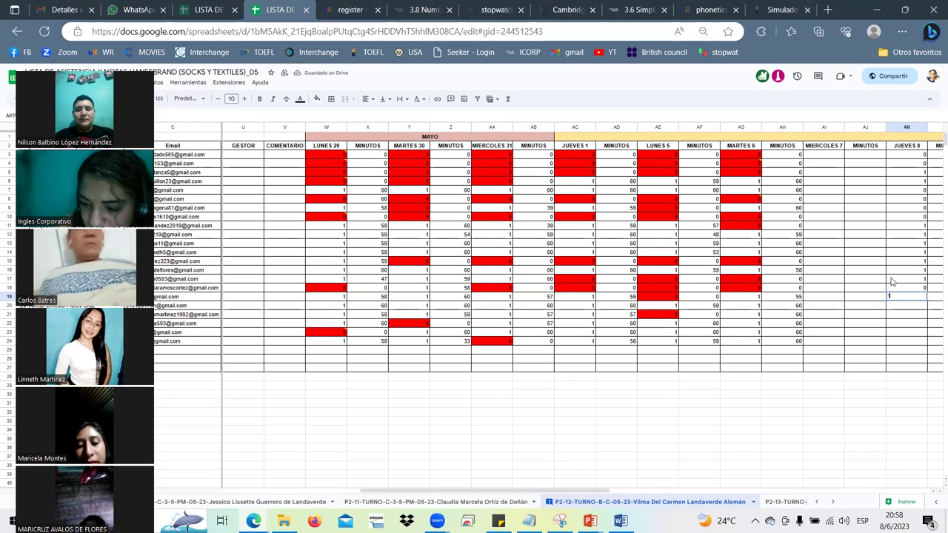
pyautogui.press('Return')
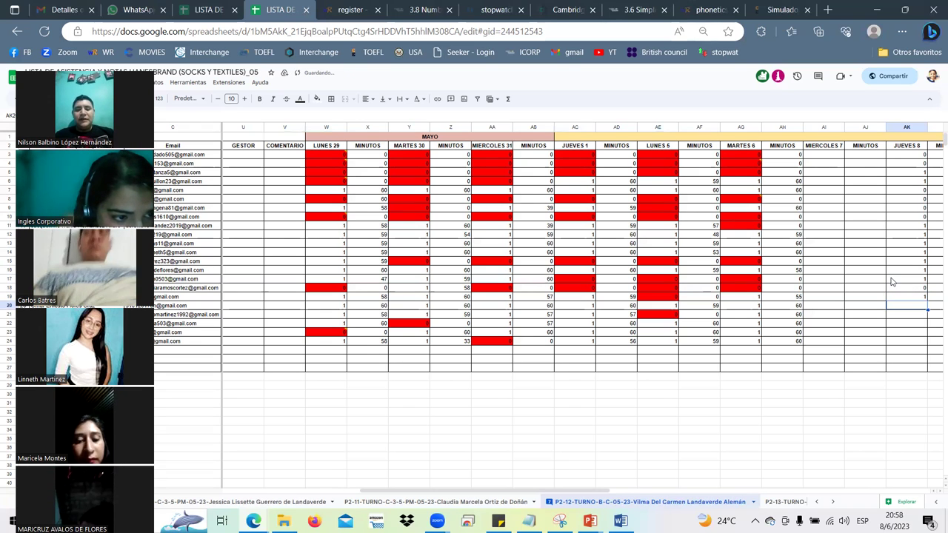
pyautogui.write('1')
pyautogui.press('Return')
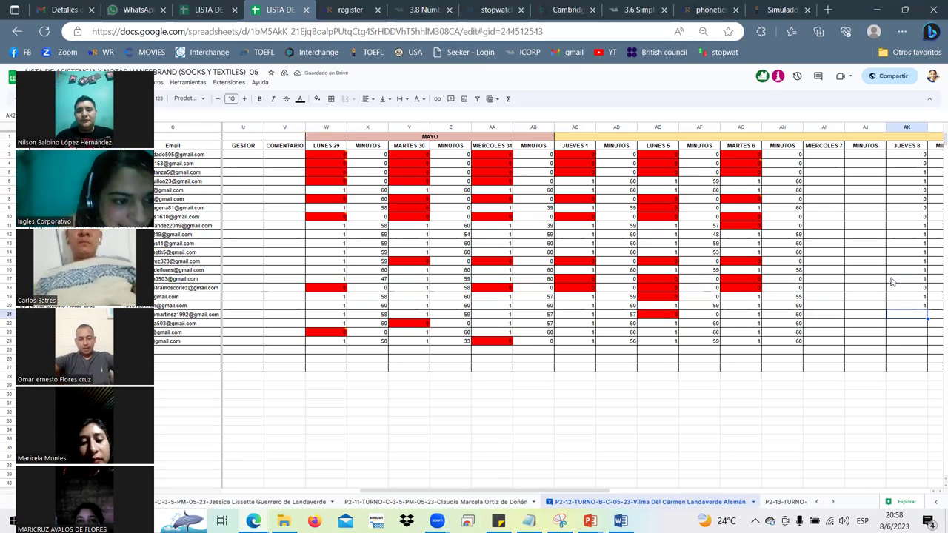
pyautogui.write('1')
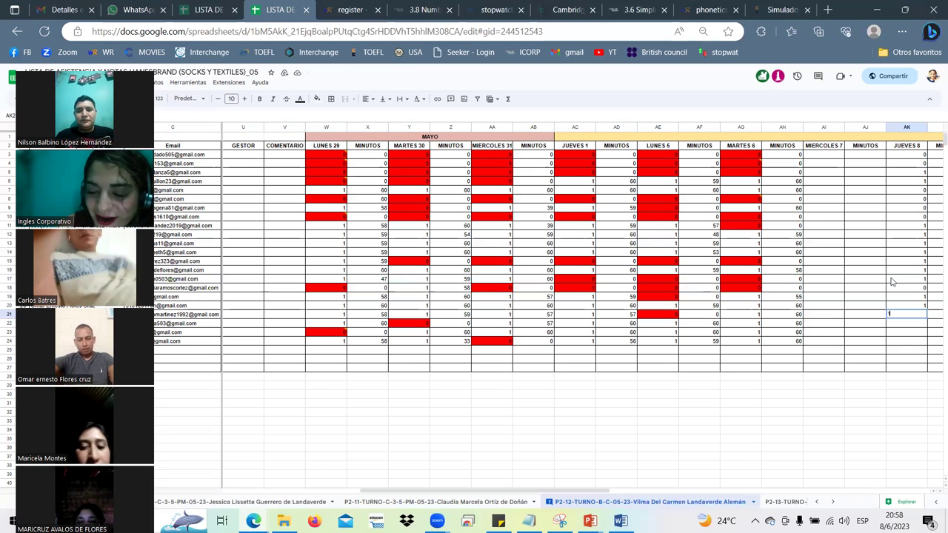
pyautogui.press('Return')
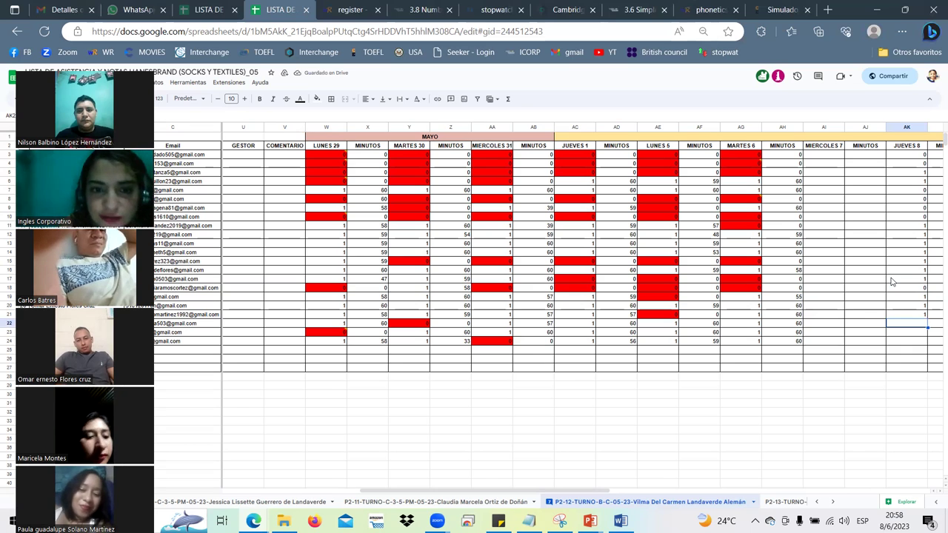
pyautogui.write('1')
pyautogui.press('Return')
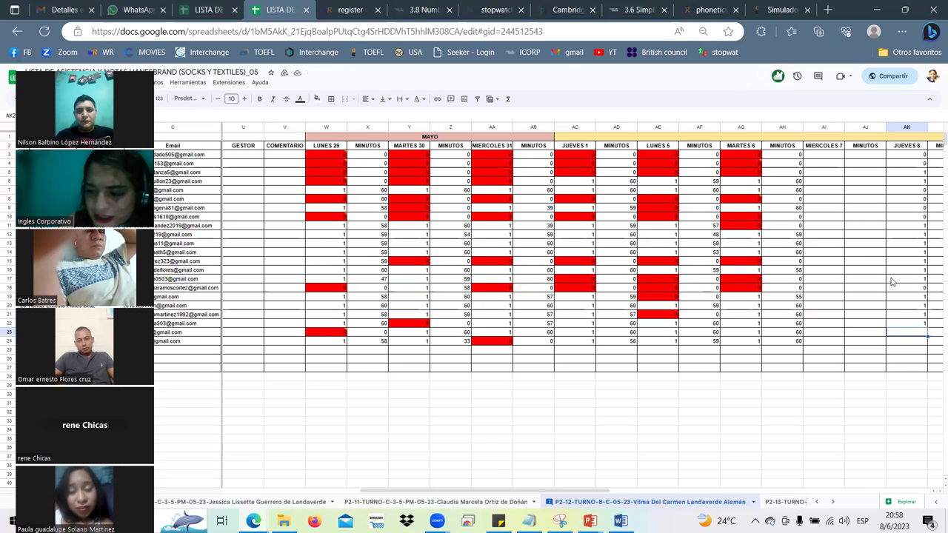
# - Enter JUEVES 8 attendance 0 in row 23 and 1 in row 24, leaving an empty cell below the list selected
pyautogui.write('0')
pyautogui.press('Return')
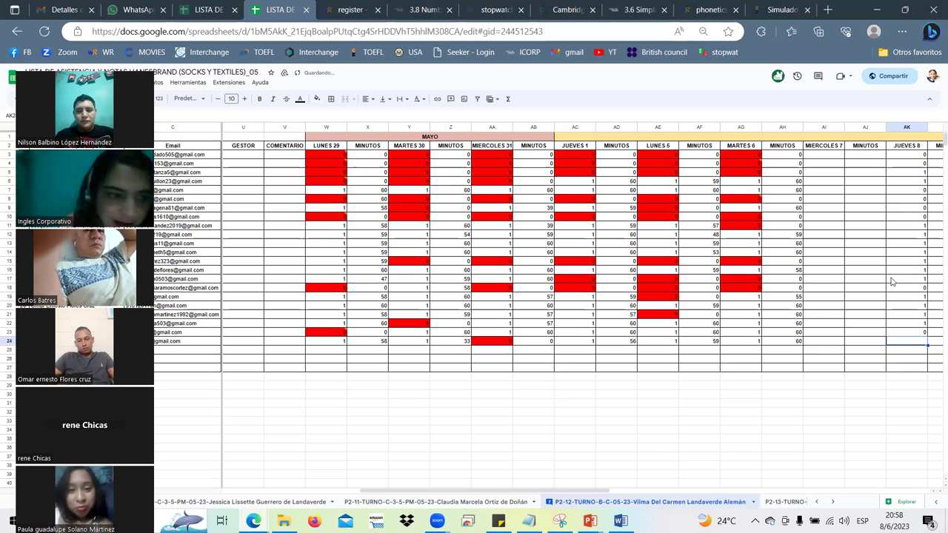
pyautogui.write('1')
pyautogui.press('Return')
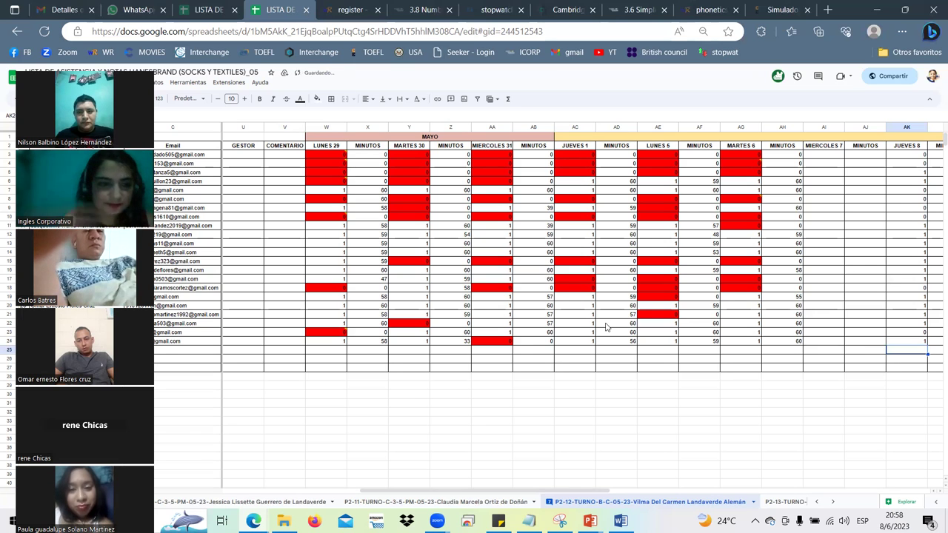
pyautogui.click(526, 438)
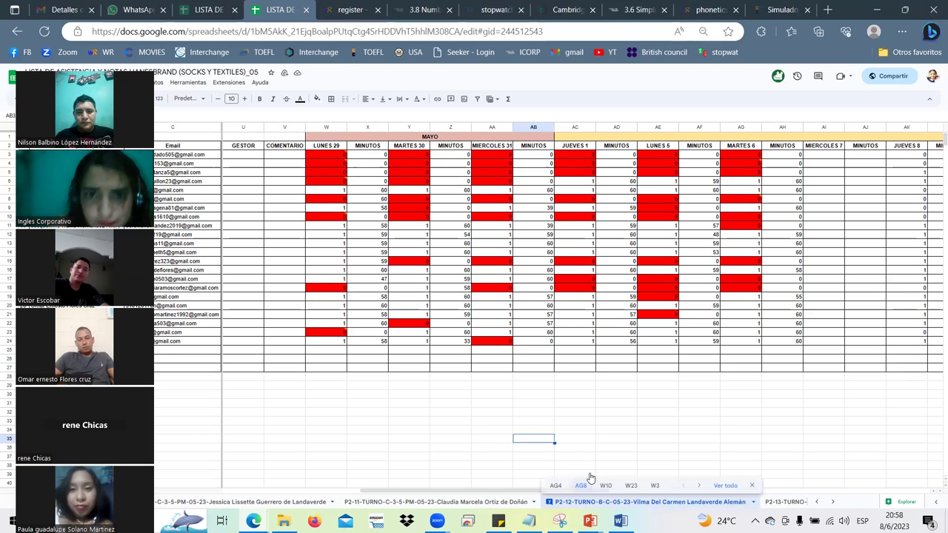
# - Switch to the 3.6 Simple present Wh-questions lesson and open the 3.7 Knowledge Check exercise that follows it
pyautogui.click(638, 11)
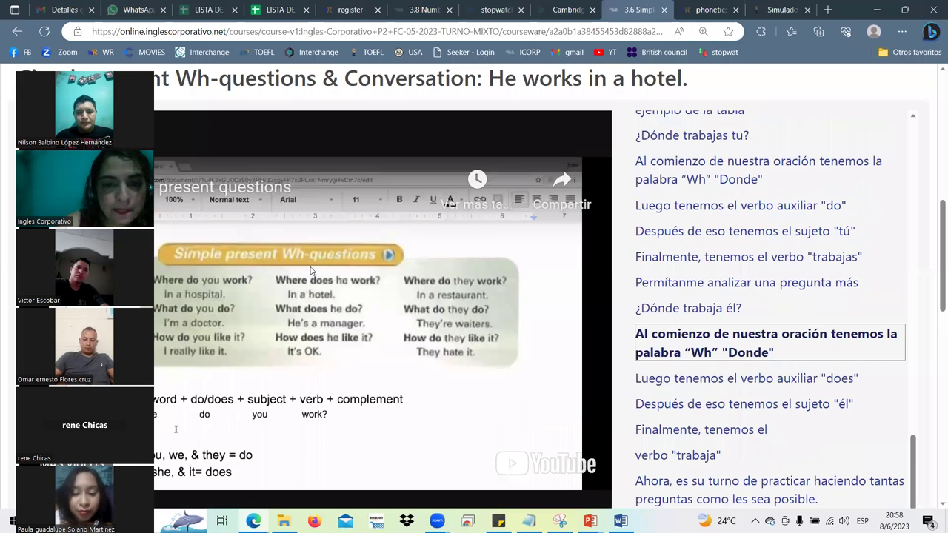
pyautogui.scroll(5, 318, 296)
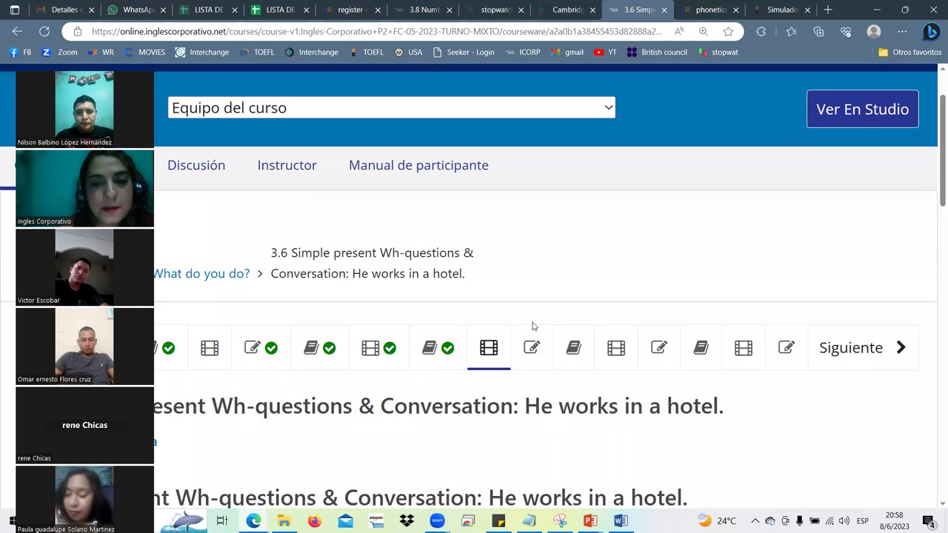
pyautogui.click(535, 348)
pyautogui.scroll(-5, 440, 368)
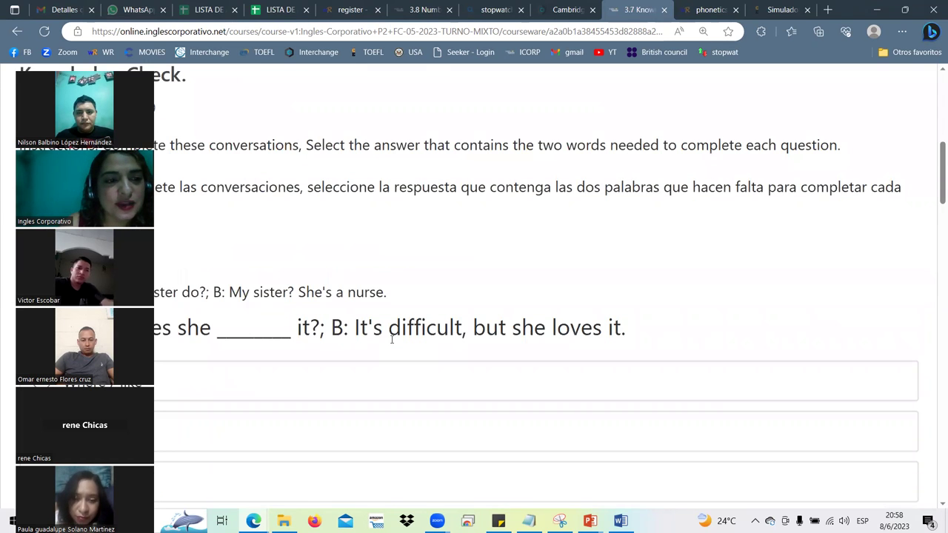
# - Answer question 1 of the Knowledge Check, about how the sister likes her job, with the third option
pyautogui.scroll(1, 392, 340)
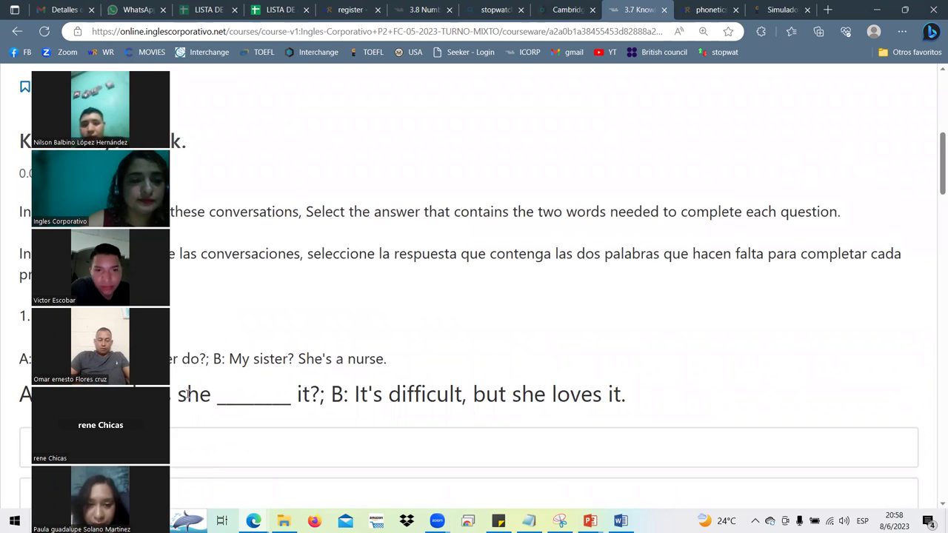
pyautogui.scroll(-3, 186, 351)
pyautogui.scroll(1, 185, 351)
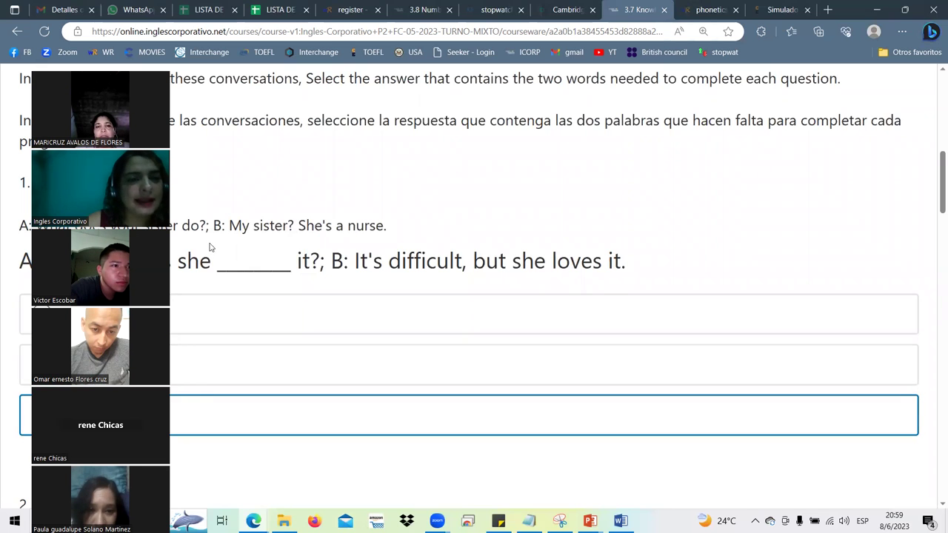
pyautogui.scroll(-1, 262, 265)
pyautogui.scroll(4, 262, 266)
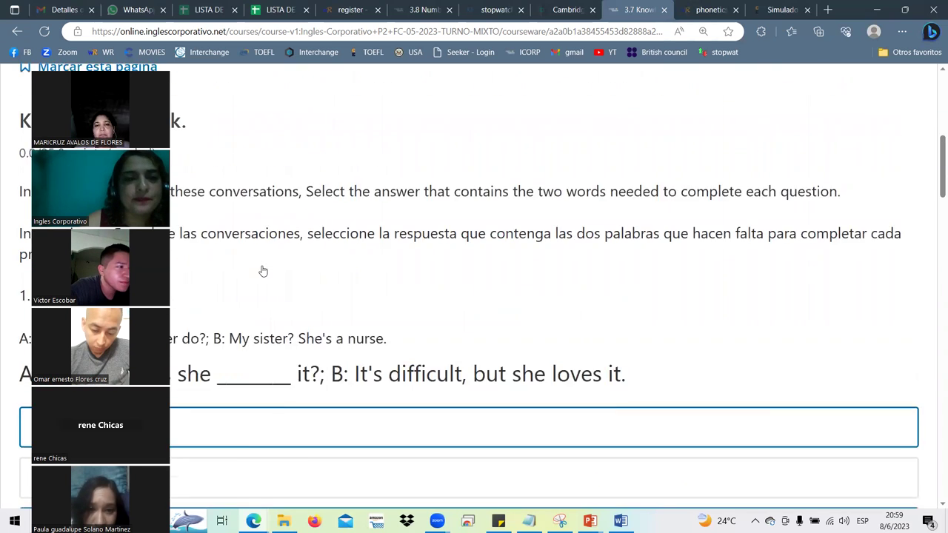
pyautogui.scroll(-2, 262, 269)
# - Answer question 2 with "Where / work" for the brother's workplace and the second option for how he likes it
pyautogui.scroll(-5, 262, 269)
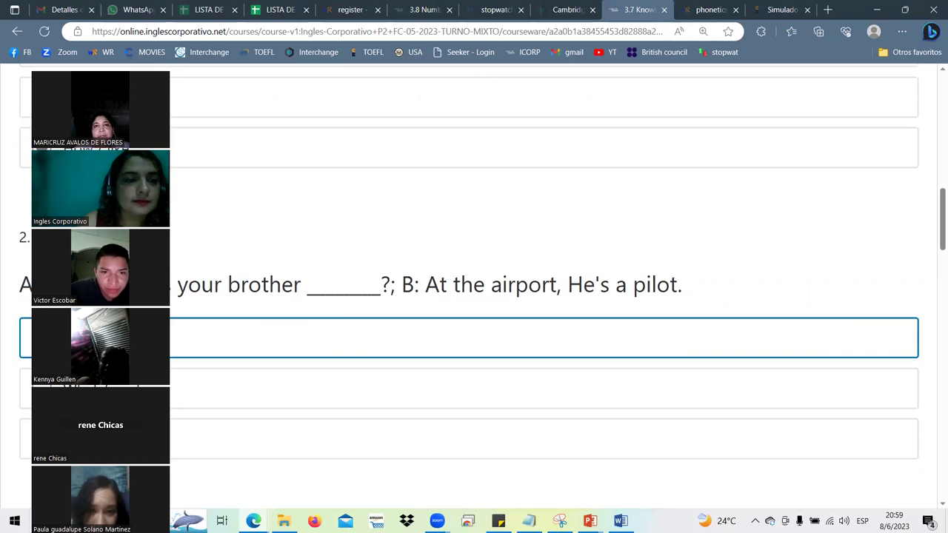
pyautogui.scroll(-3, 474, 296)
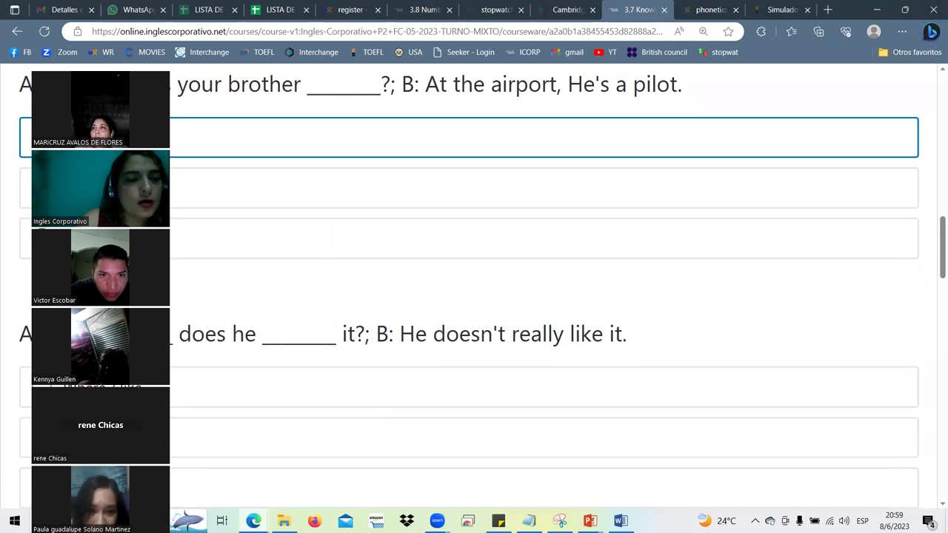
pyautogui.scroll(-1, 174, 320)
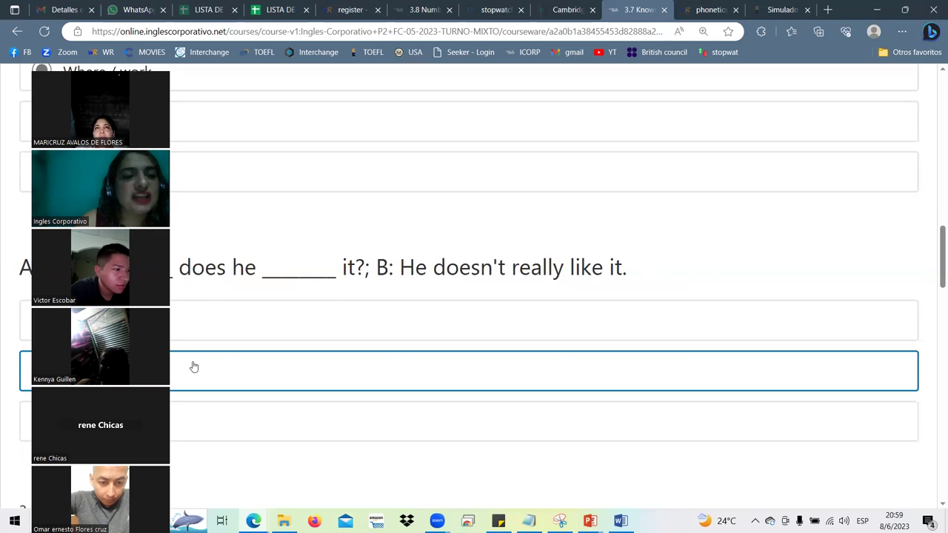
pyautogui.scroll(-4, 181, 370)
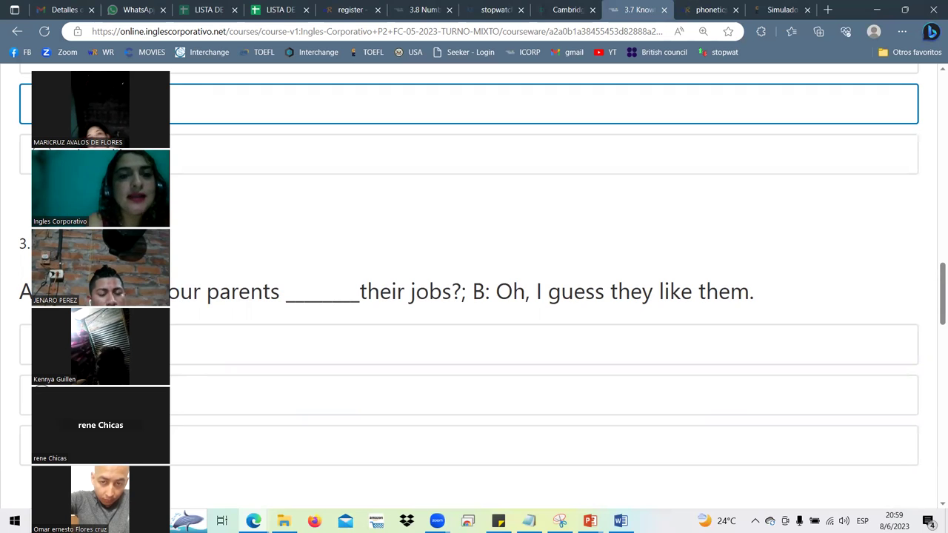
# - Answer question 3 with the third option for the parents' jobs and the second option for where they work
pyautogui.click(174, 445)
pyautogui.click(178, 400)
pyautogui.scroll(-3, 349, 354)
pyautogui.click(339, 371)
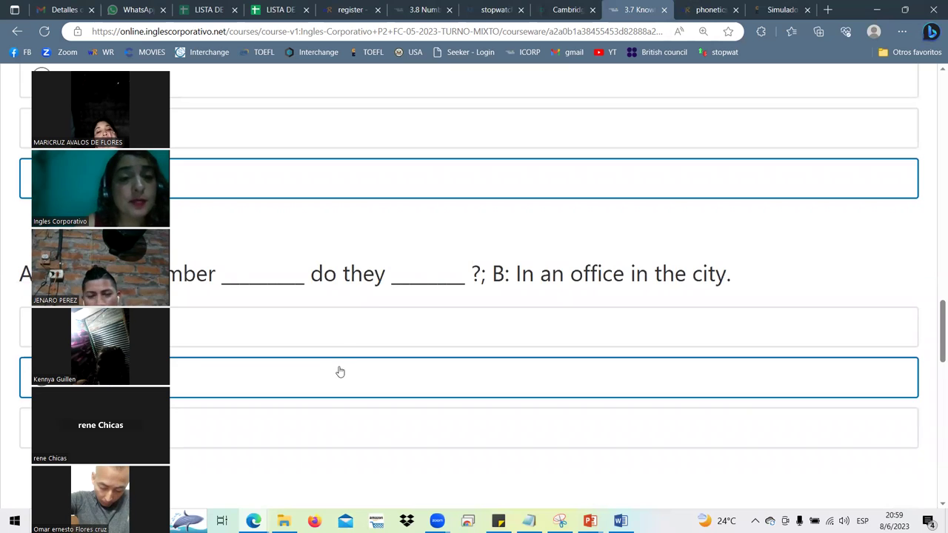
pyautogui.click(204, 379)
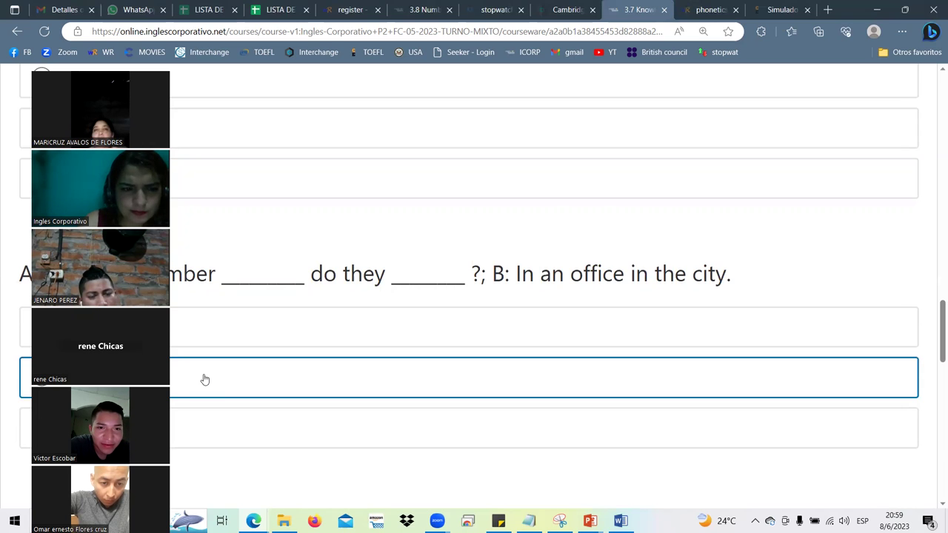
# - Choose an answer for the question 4 item with the reply "I'm a student."
pyautogui.scroll(-4, 204, 380)
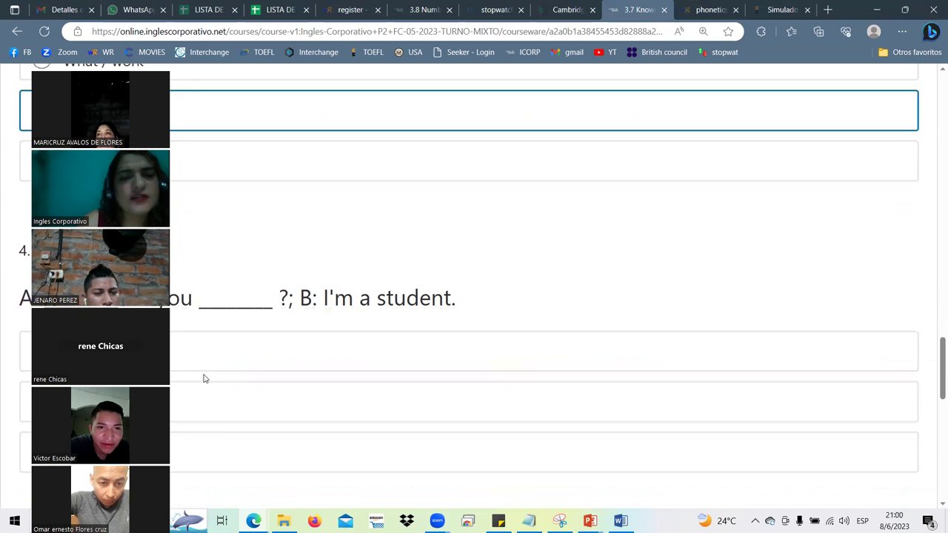
pyautogui.scroll(-5, 176, 363)
pyautogui.scroll(2, 175, 363)
pyautogui.scroll(1, 175, 363)
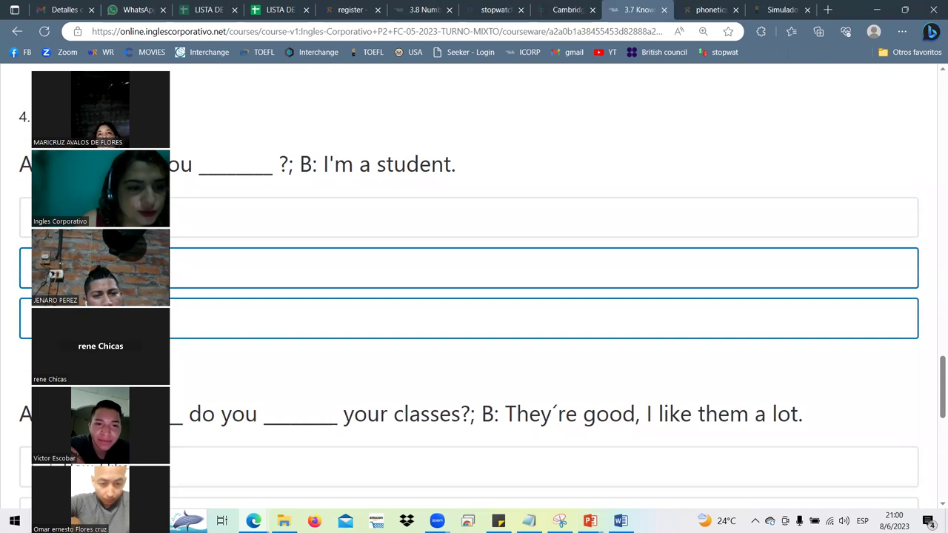